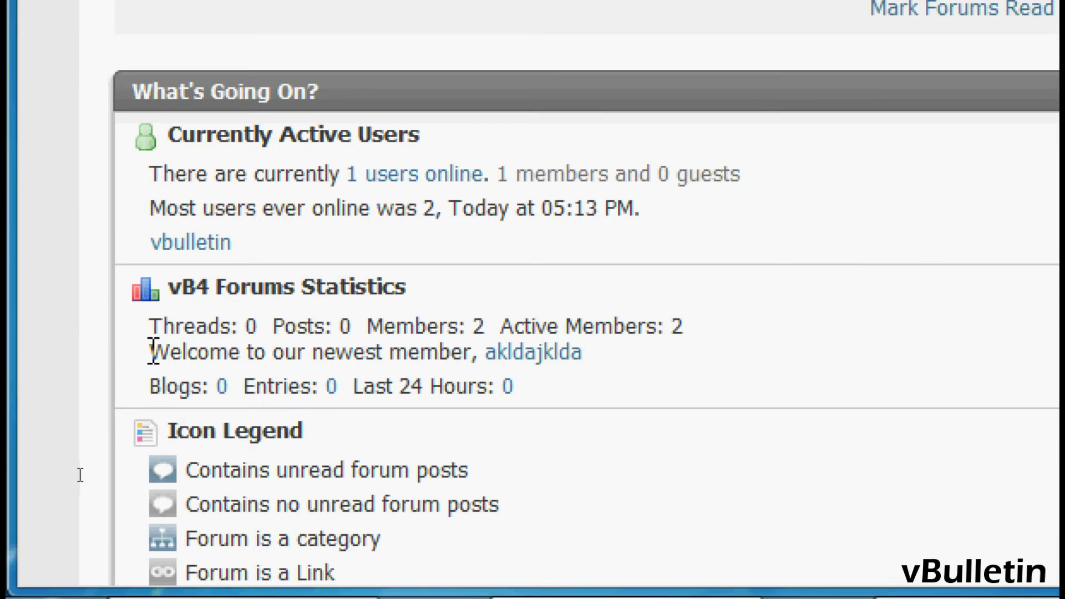
Select the 'Welcome to our newest member' wording in the forum statistics block for copying.
drag(151, 351, 475, 353)
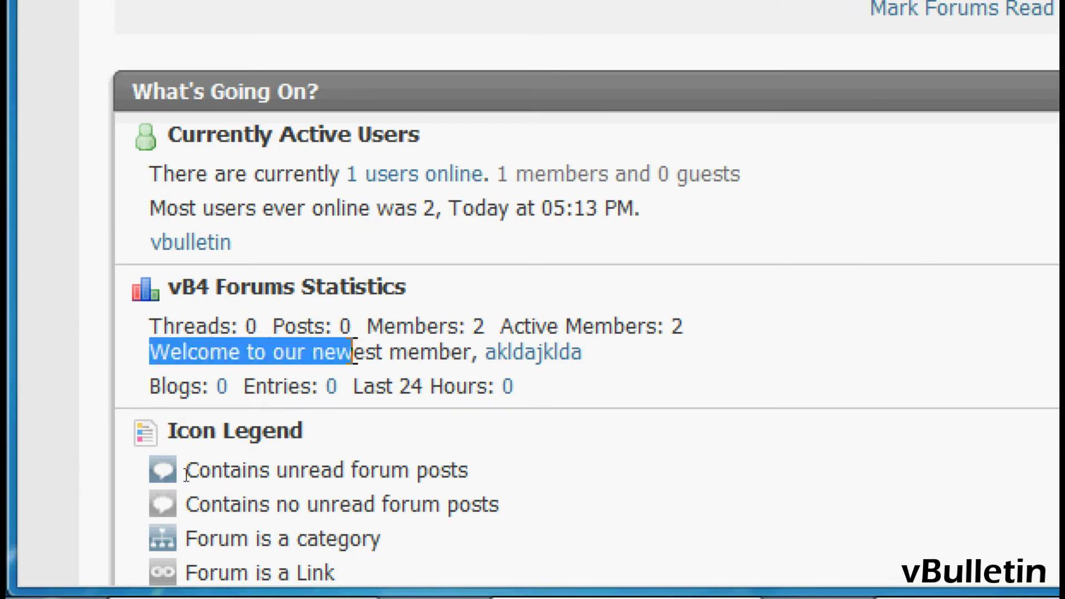
right_click(453, 356)
Copy the wording and reach Search in Phrases under Languages & Phrases in the Admin CP.
click(503, 377)
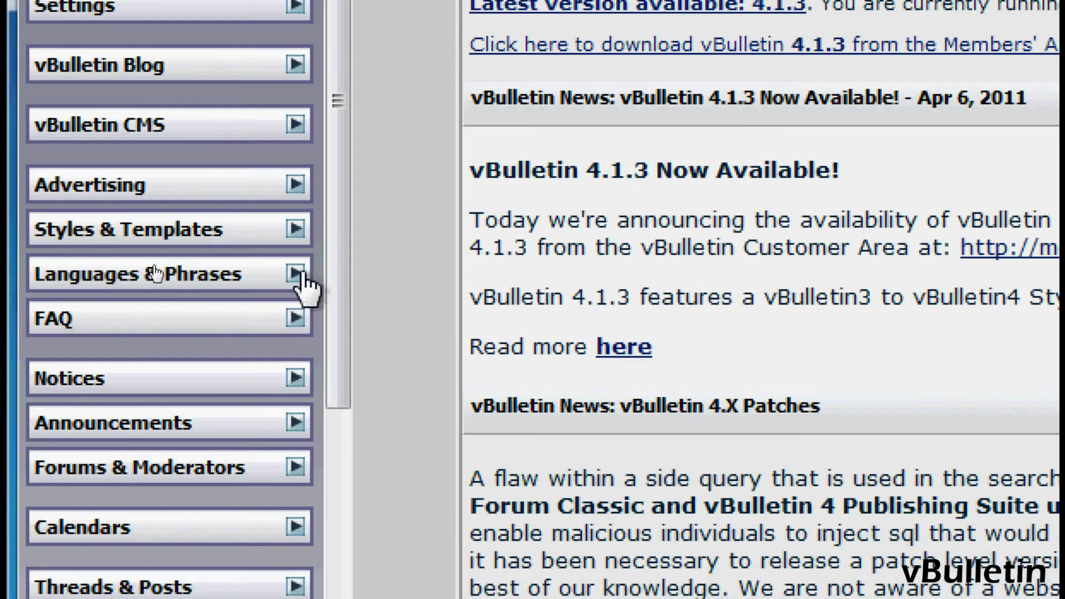
click(289, 274)
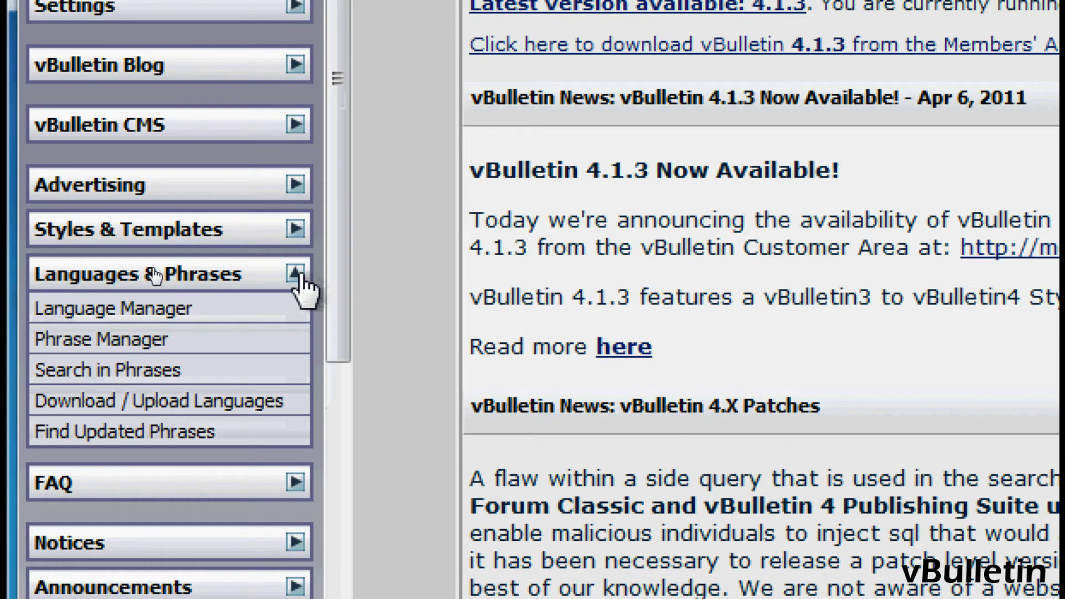
click(283, 376)
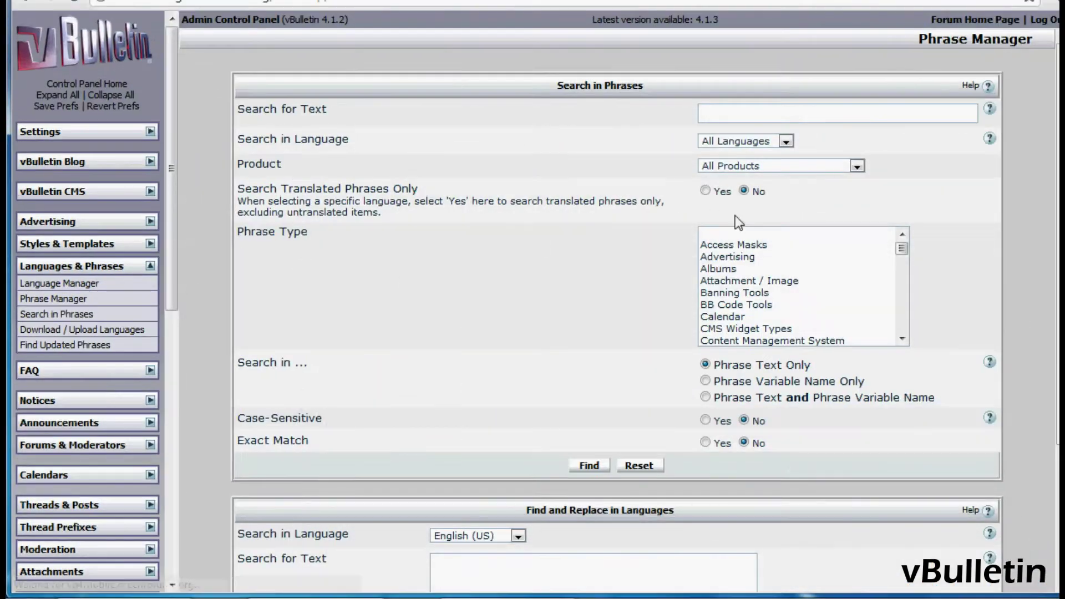
Search phrases for the pasted wording and open welcome_to_our_newest_member_x for editing.
click(777, 117)
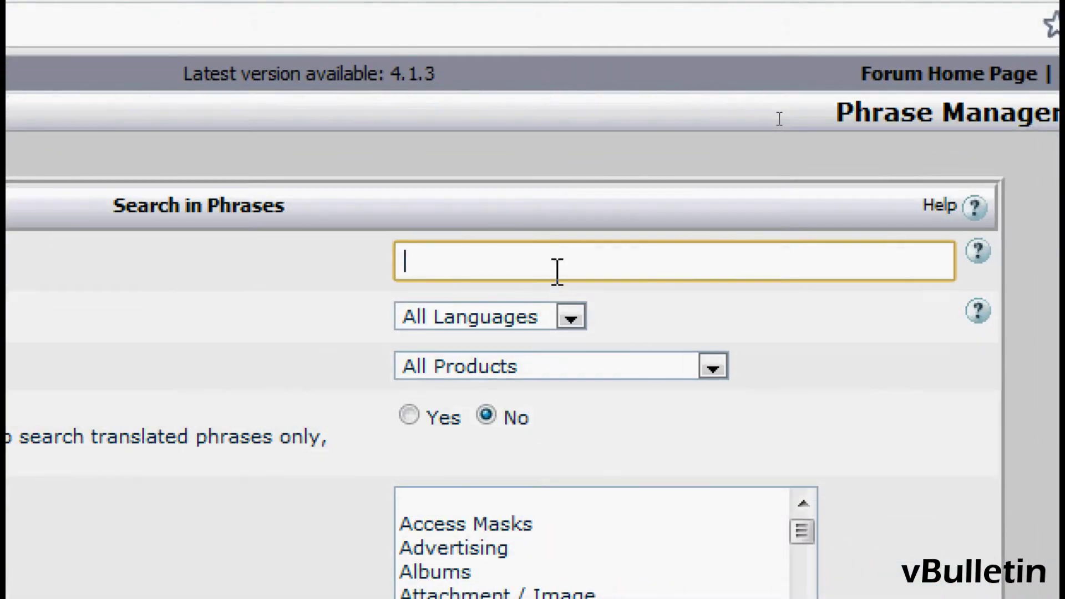
key(ctrl+f)
right_click(557, 267)
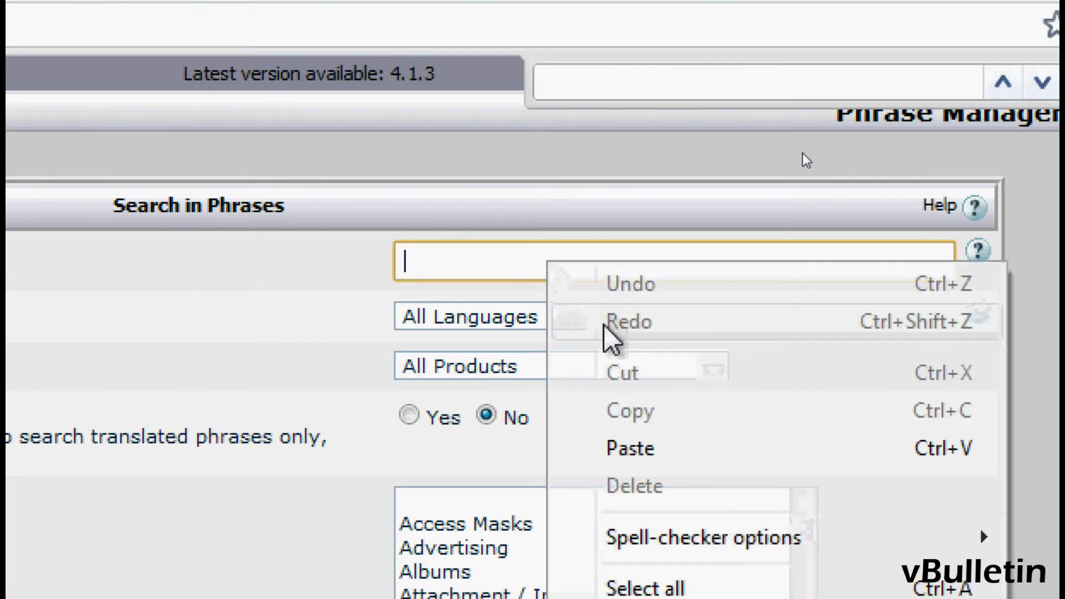
click(634, 454)
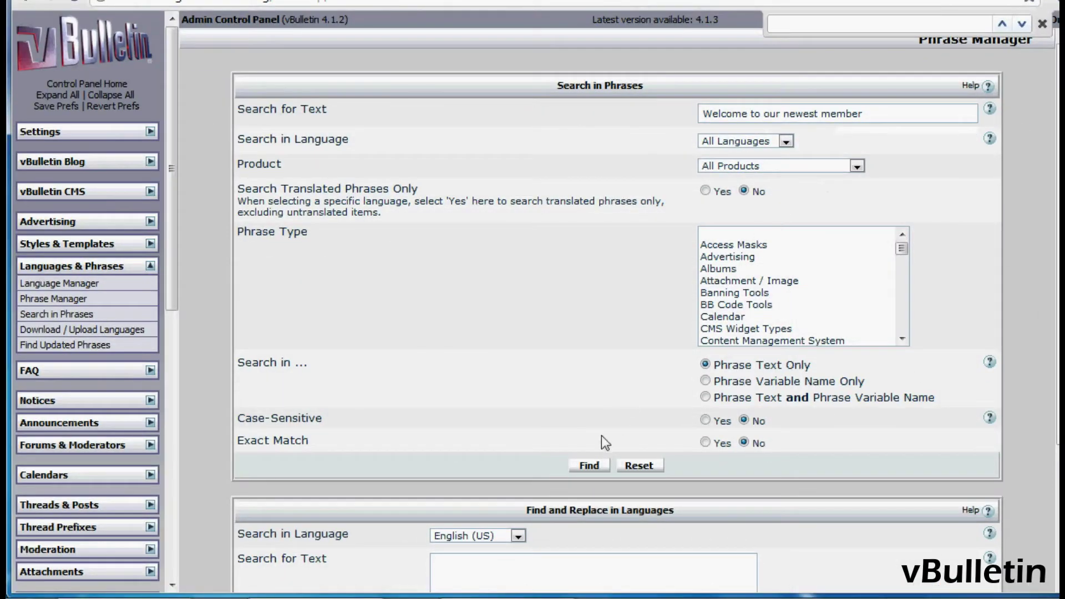
click(589, 465)
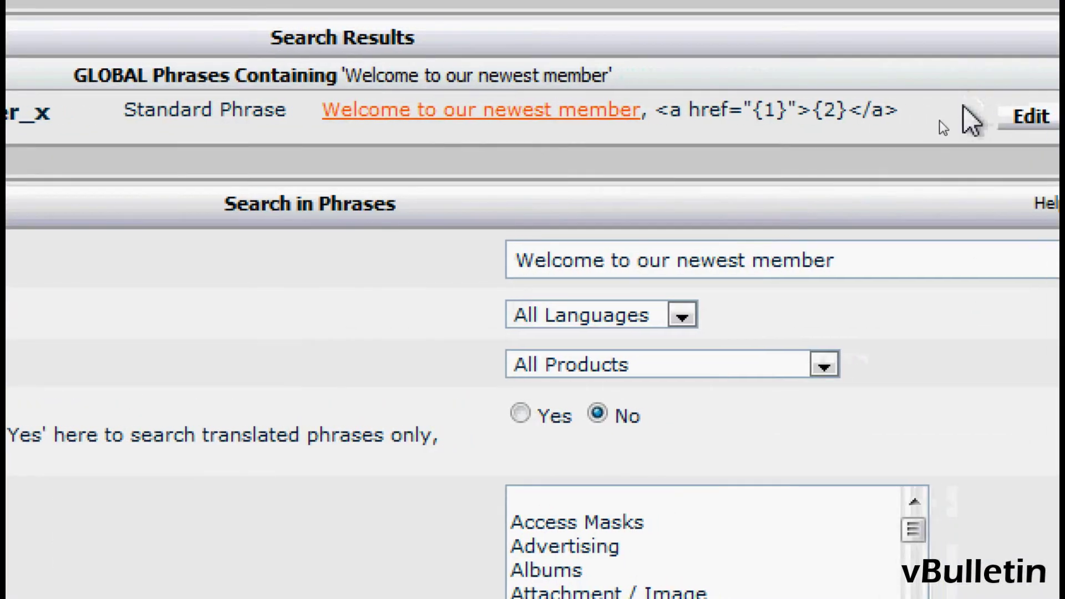
click(981, 117)
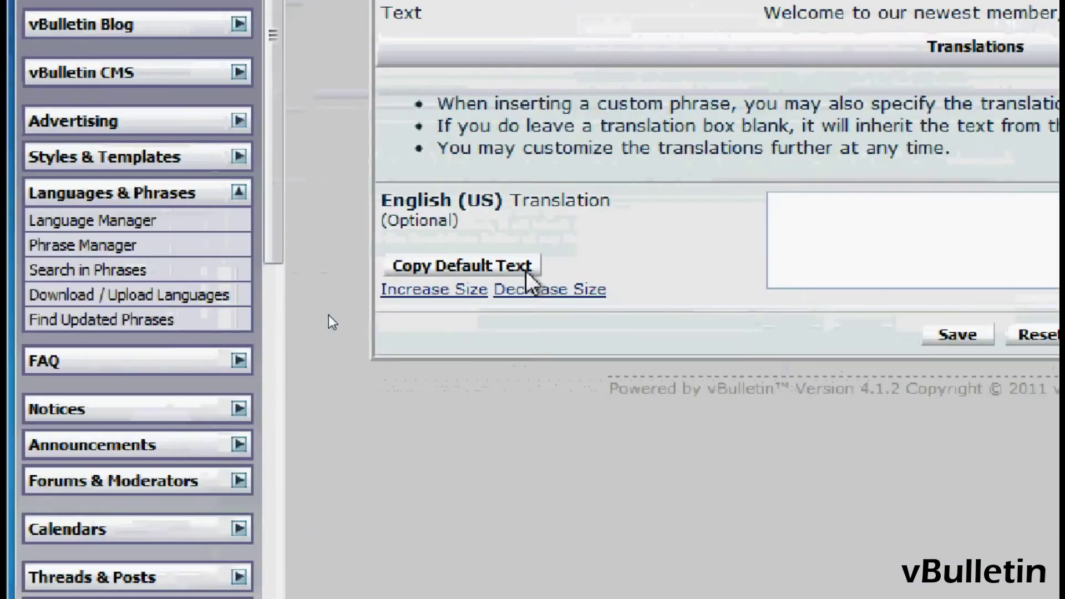
Copy the default text, replace it with 'This person is new' in the English translation and save.
click(329, 315)
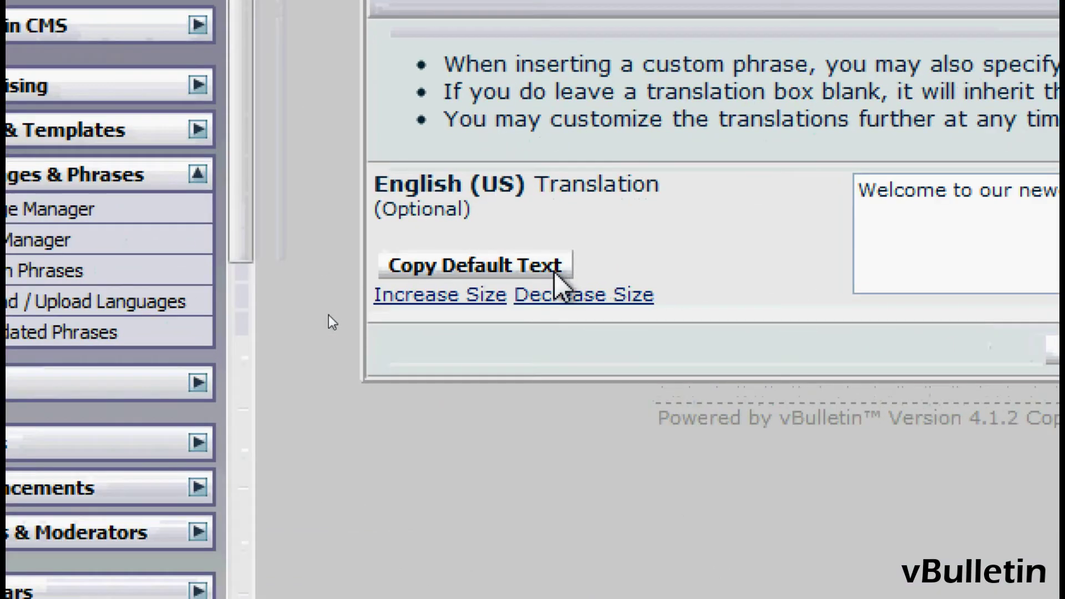
drag(628, 192, 280, 190)
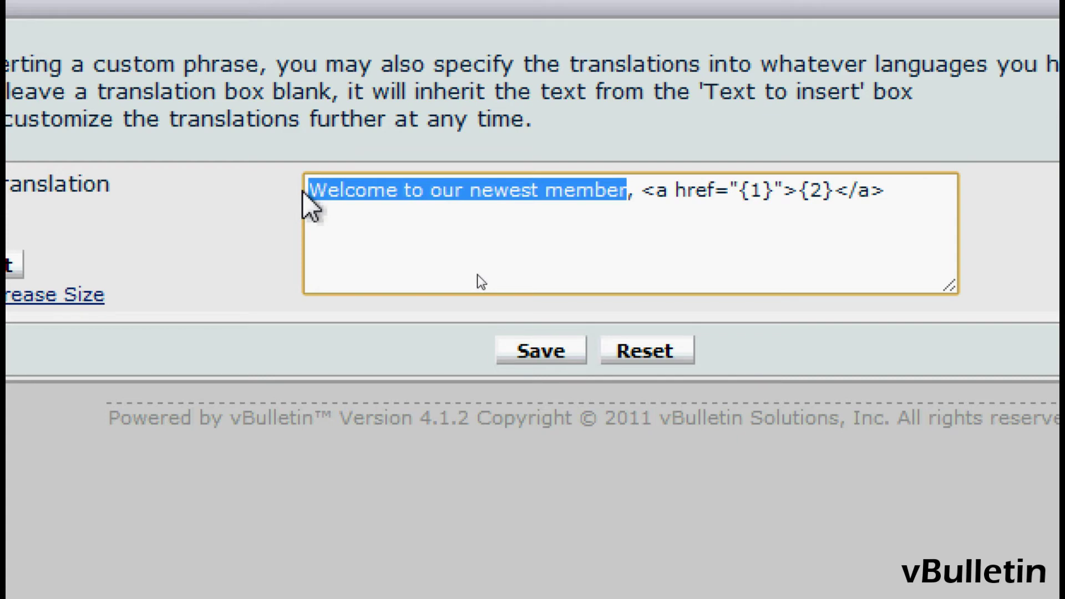
text(This person is new)
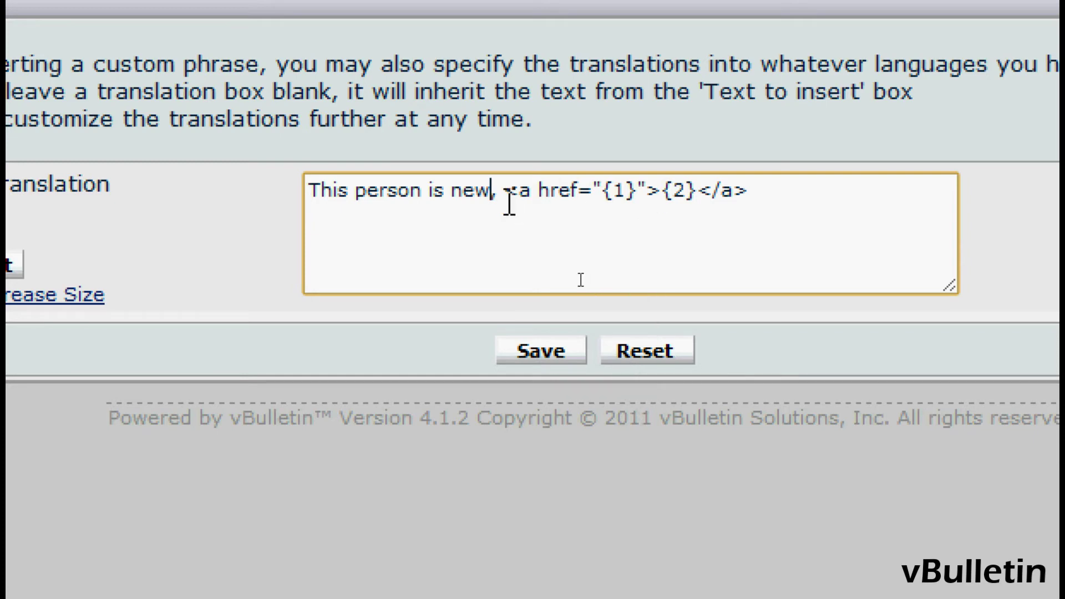
drag(506, 193, 747, 200)
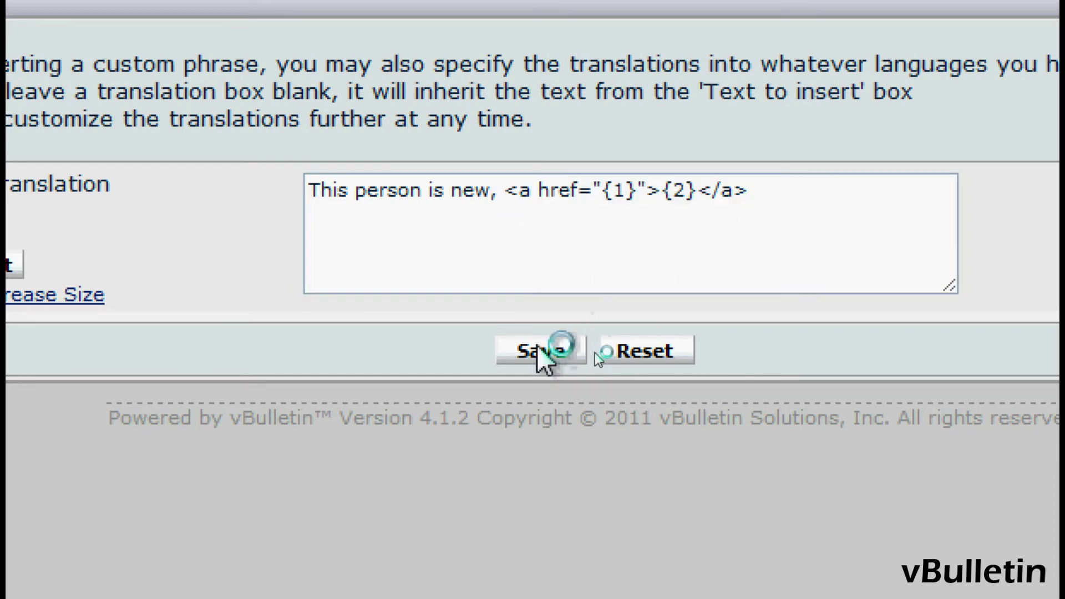
click(540, 351)
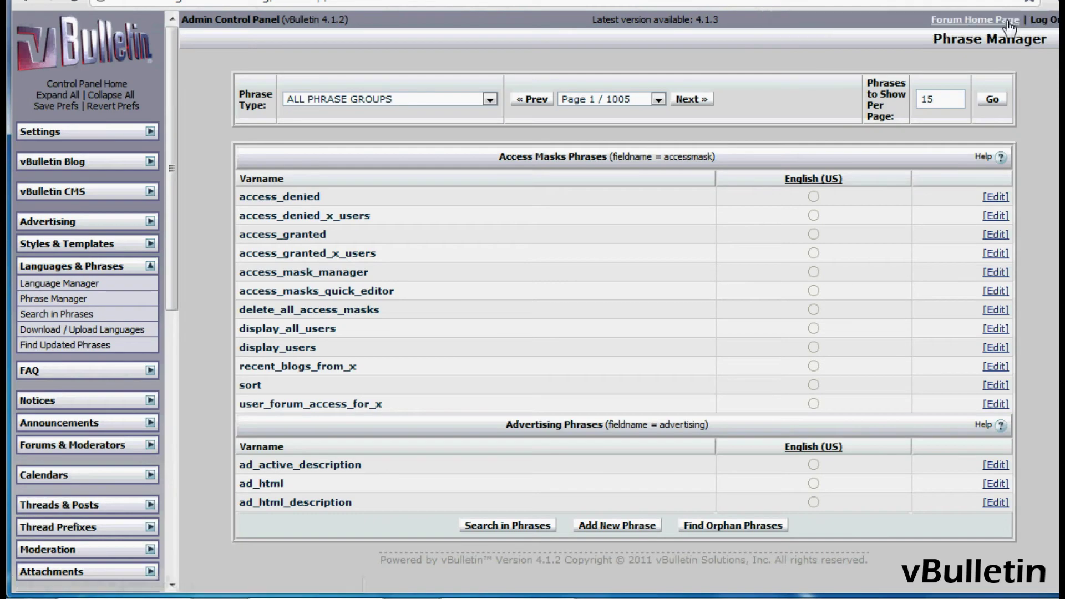
click(975, 19)
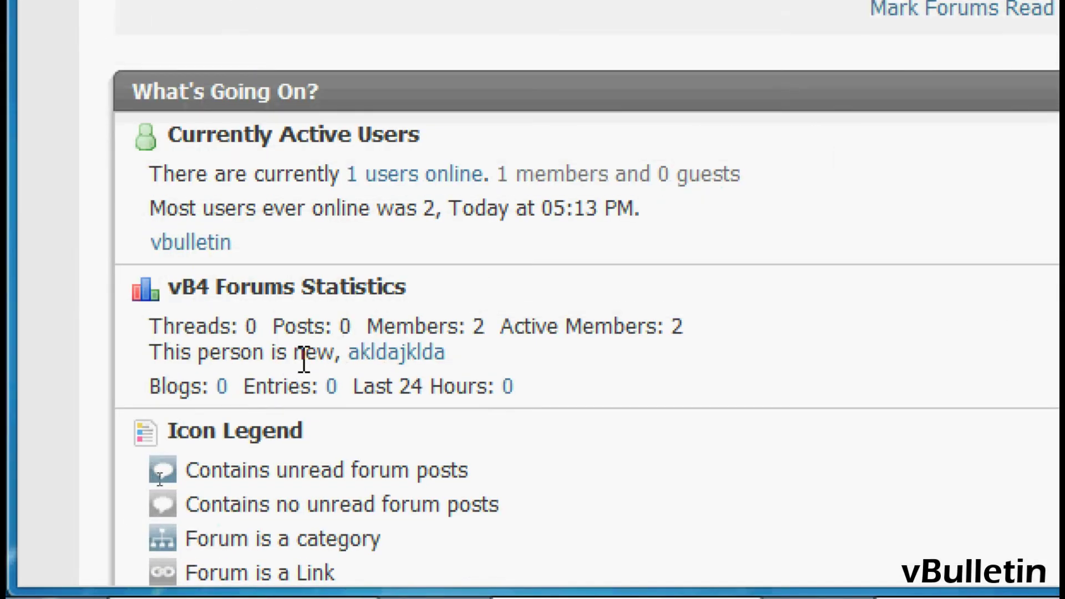
Highlight the statistics line's new 'This person is new' wording on the forum home page.
drag(336, 356, 166, 352)
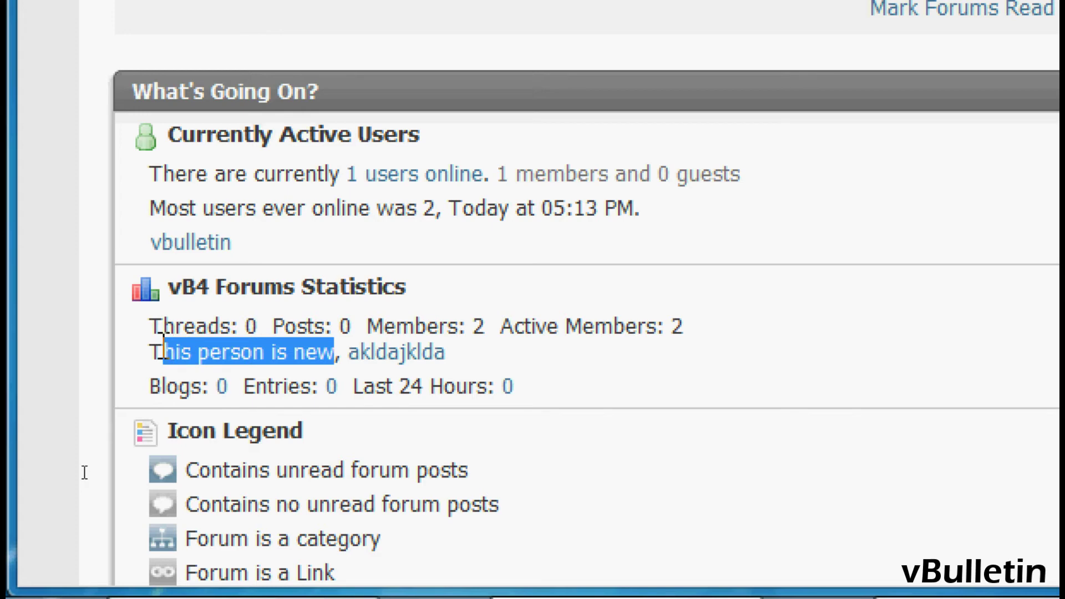
drag(151, 352, 344, 352)
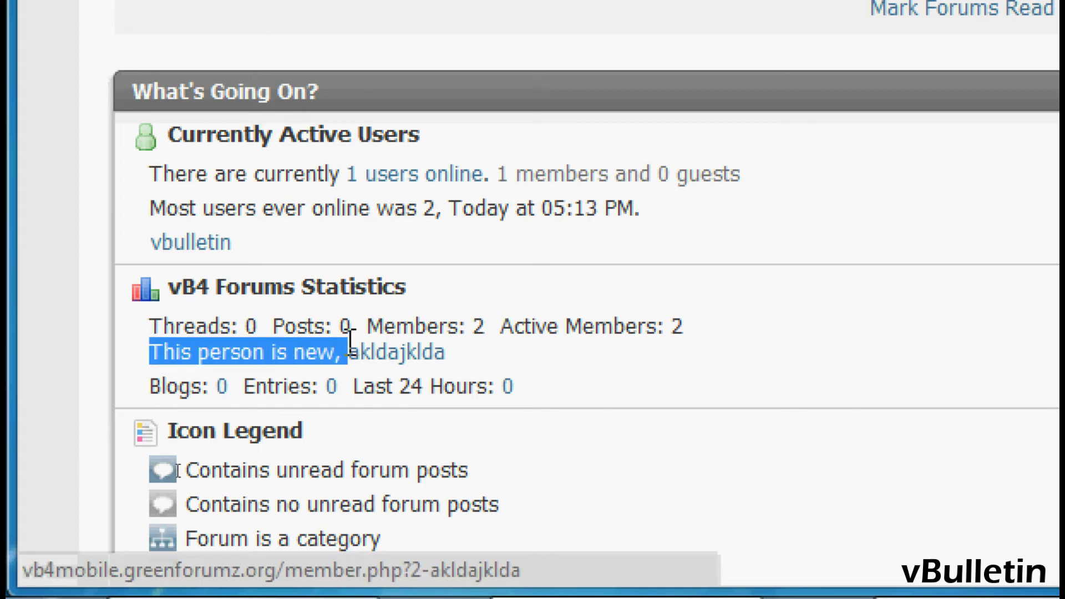